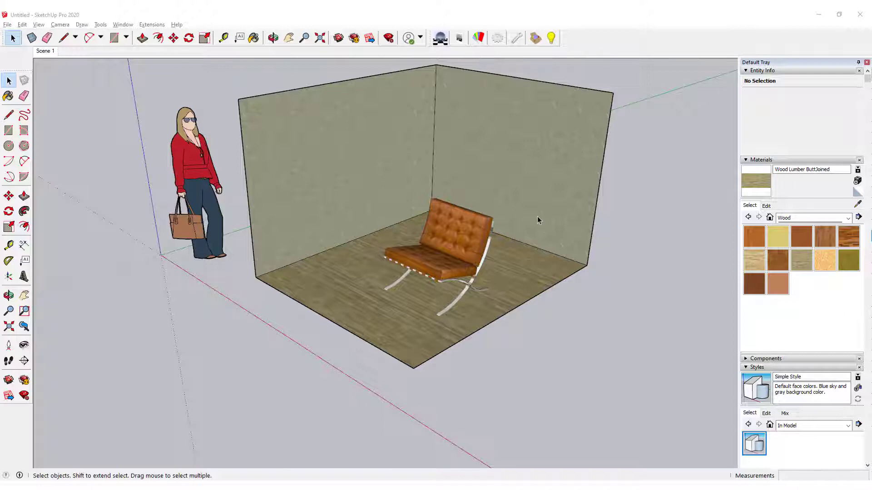
Zoom in on the room and select the leather chair component chair#1
{"action": "scroll", "coordinate": [459, 222], "scroll_direction": "up", "scroll_amount": 5}
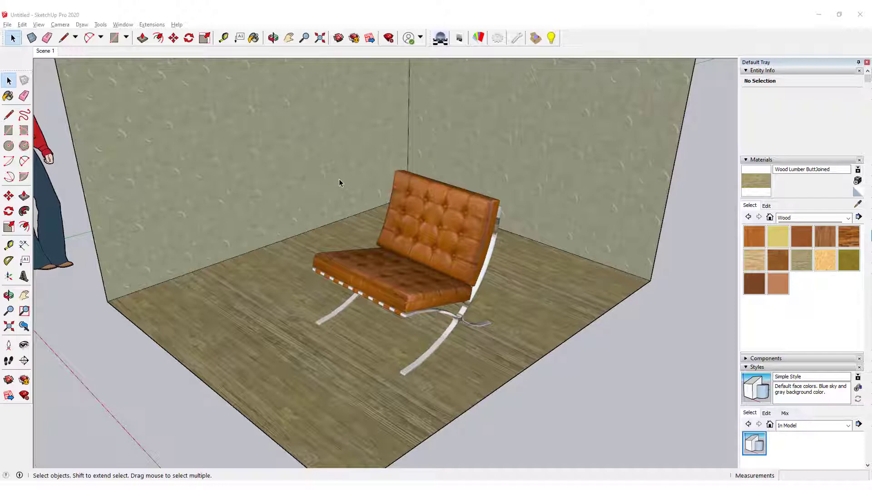
{"action": "left_click", "coordinate": [432, 252]}
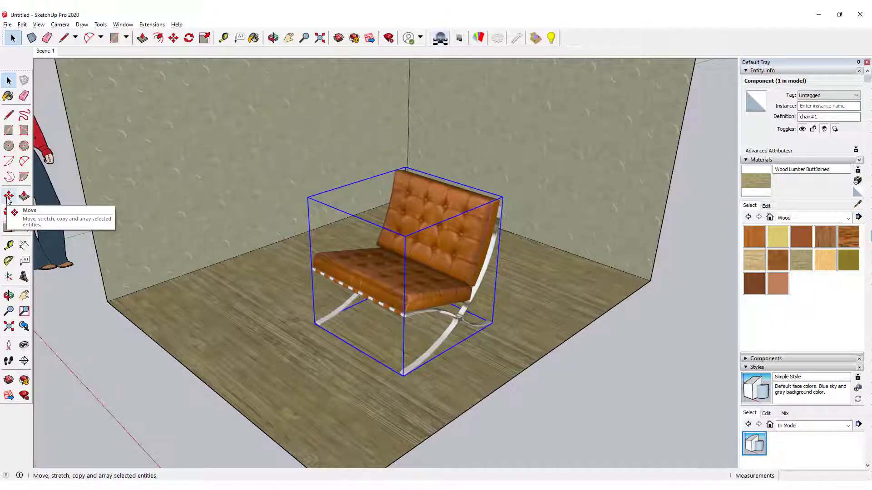
Activate Move and orbit to look down on the chair and room
{"action": "left_click", "coordinate": [9, 196]}
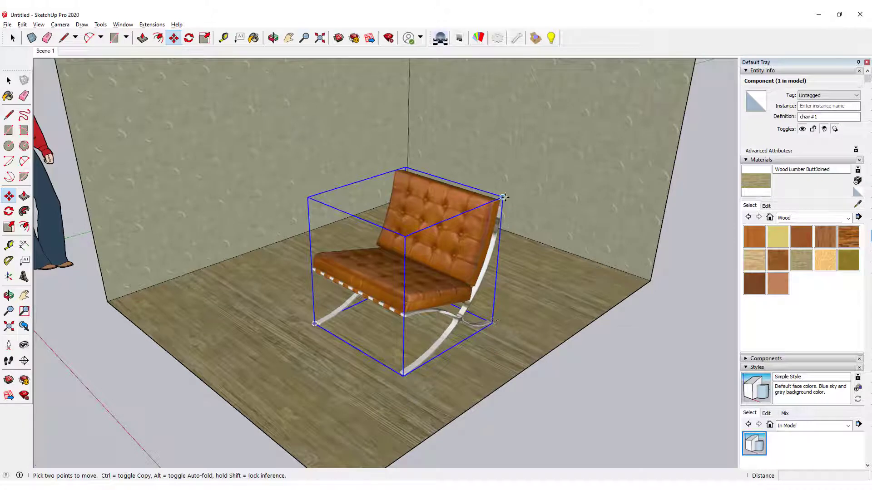
{"action": "mouse_move", "coordinate": [409, 167]}
{"action": "middle_mouse_down"}
{"action": "mouse_move", "coordinate": [418, 214]}
{"action": "mouse_move", "coordinate": [350, 245]}
{"action": "middle_mouse_up"}
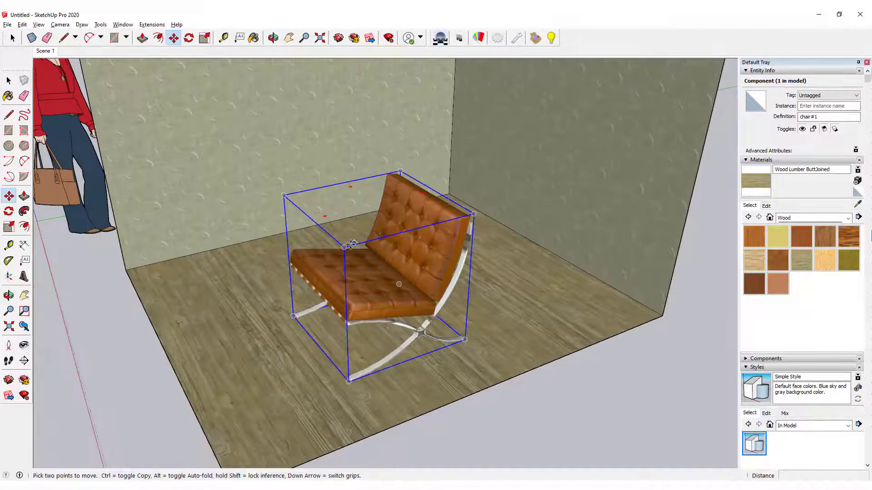
{"action": "scroll", "coordinate": [352, 205], "scroll_direction": "up", "scroll_amount": 1}
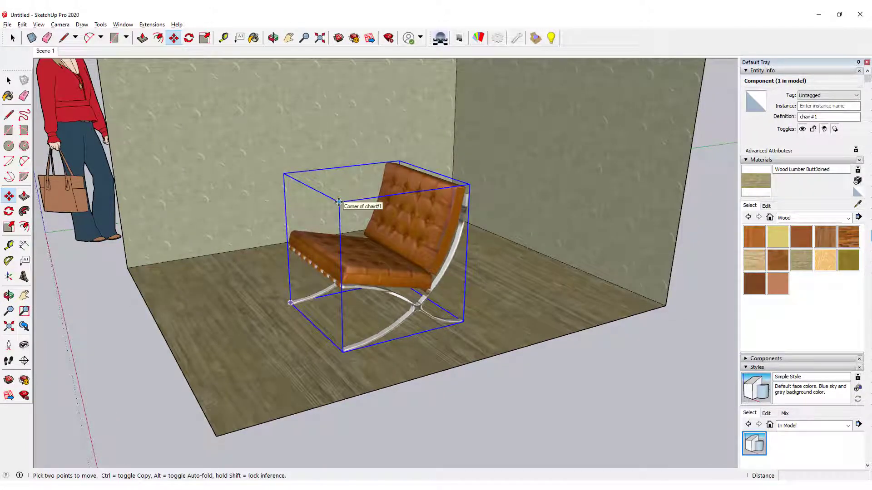
{"action": "mouse_move", "coordinate": [480, 184]}
{"action": "middle_mouse_down"}
{"action": "mouse_move", "coordinate": [248, 267]}
{"action": "mouse_move", "coordinate": [255, 270]}
{"action": "middle_mouse_up"}
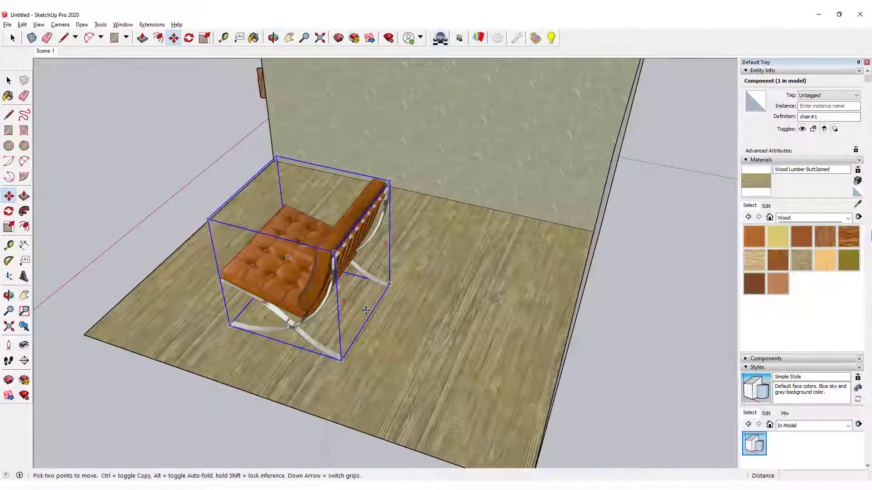
Grab the chair by its corner and slide it across the floor toward the back wall
{"action": "left_click", "coordinate": [389, 284]}
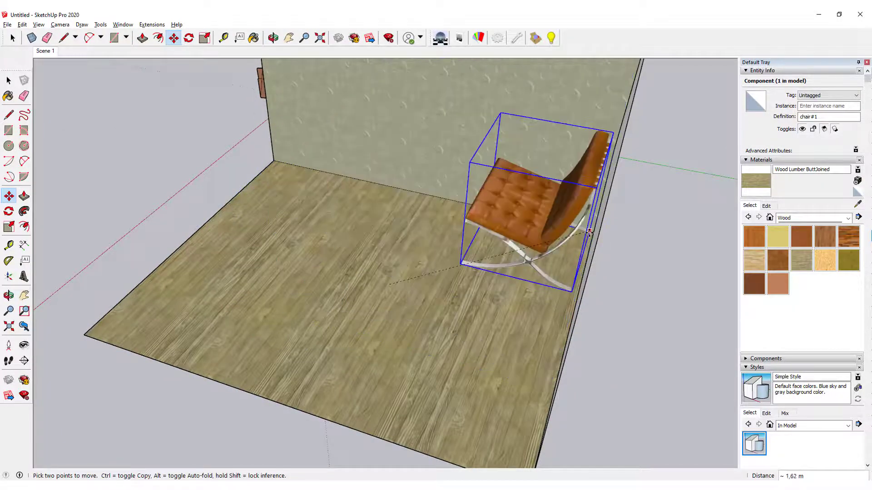
{"action": "scroll", "coordinate": [589, 231], "scroll_direction": "up", "scroll_amount": 3}
{"action": "scroll", "coordinate": [589, 231], "scroll_direction": "up", "scroll_amount": 2}
{"action": "scroll", "coordinate": [589, 231], "scroll_direction": "up", "scroll_amount": 1}
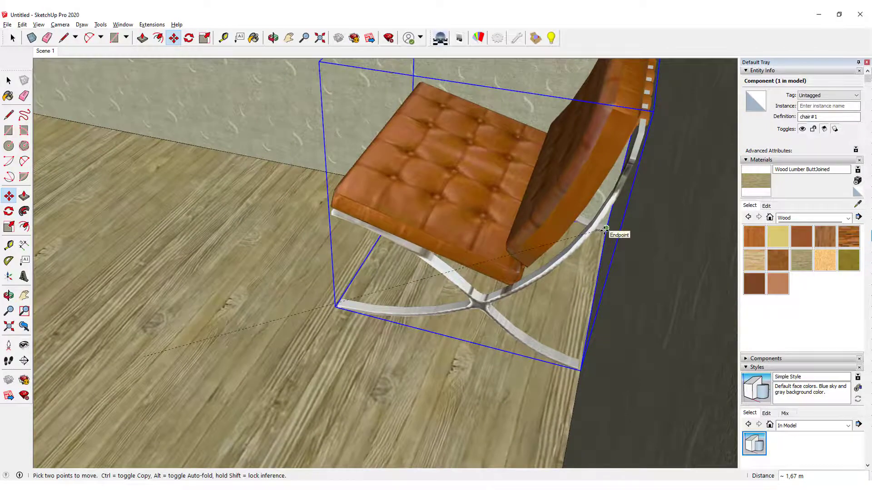
{"action": "mouse_move", "coordinate": [605, 229]}
{"action": "middle_mouse_down"}
{"action": "mouse_move", "coordinate": [585, 291]}
{"action": "mouse_move", "coordinate": [613, 247]}
{"action": "middle_mouse_up"}
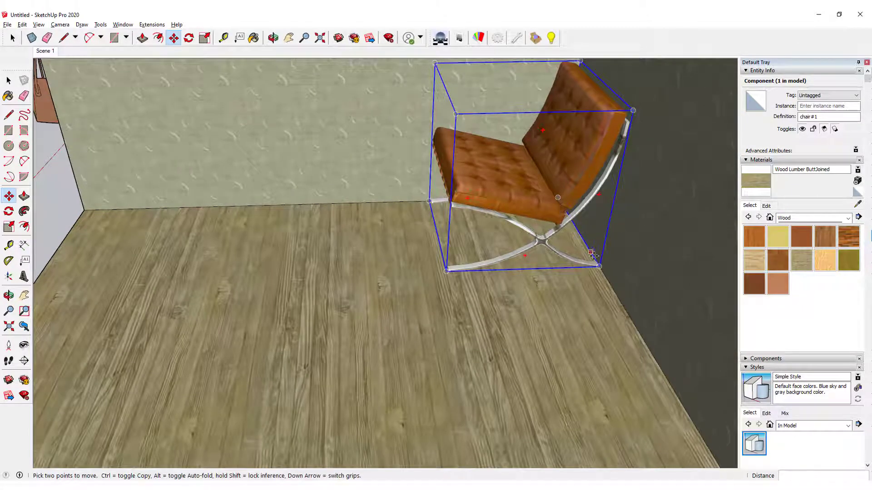
{"action": "scroll", "coordinate": [623, 309], "scroll_direction": "down", "scroll_amount": 3}
{"action": "scroll", "coordinate": [631, 333], "scroll_direction": "down", "scroll_amount": 1}
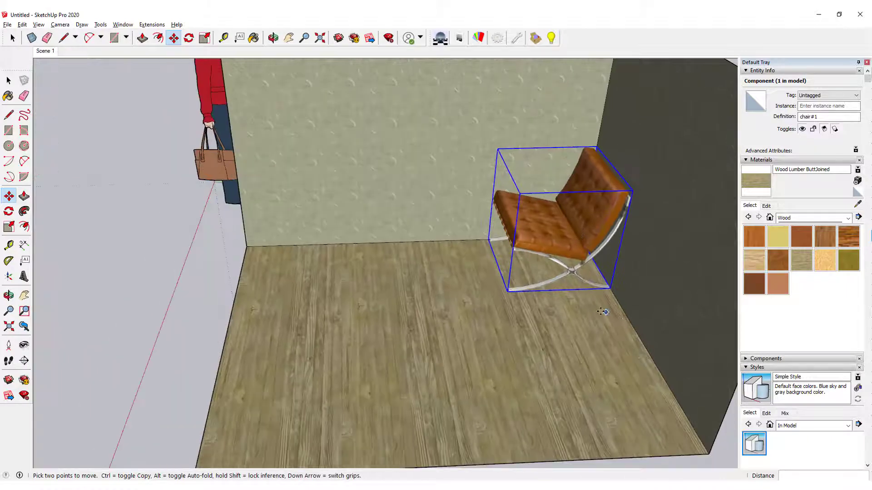
{"action": "left_click_drag", "start_coordinate": [580, 340], "coordinate": [427, 430]}
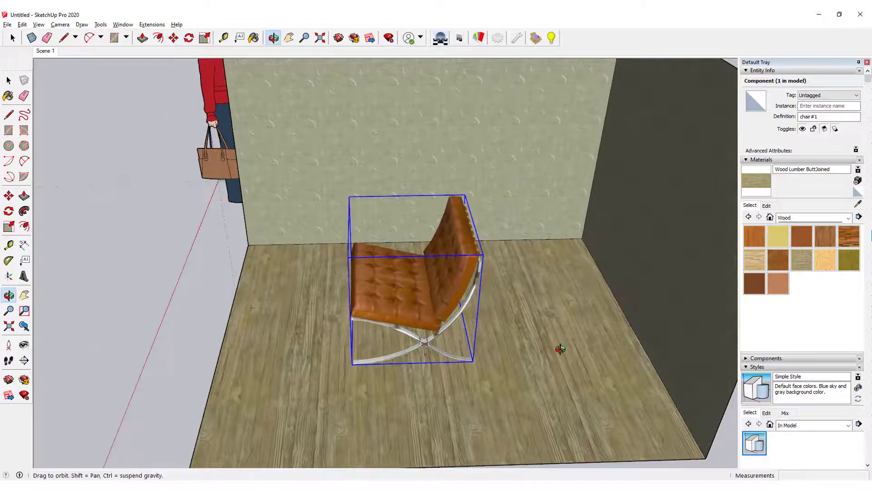
Set the chair down near the back wall and orbit to inspect it
{"action": "middle_click_drag", "start_coordinate": [563, 351], "coordinate": [450, 334]}
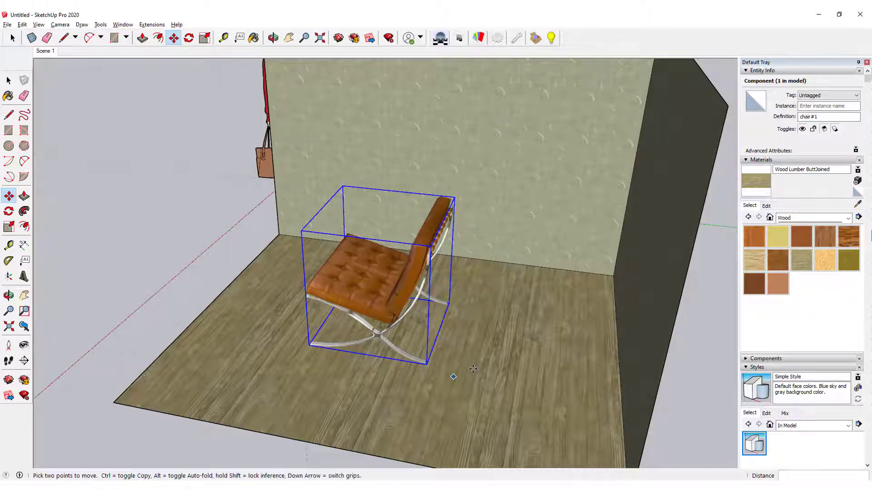
{"action": "middle_click_drag", "start_coordinate": [452, 380], "coordinate": [625, 390]}
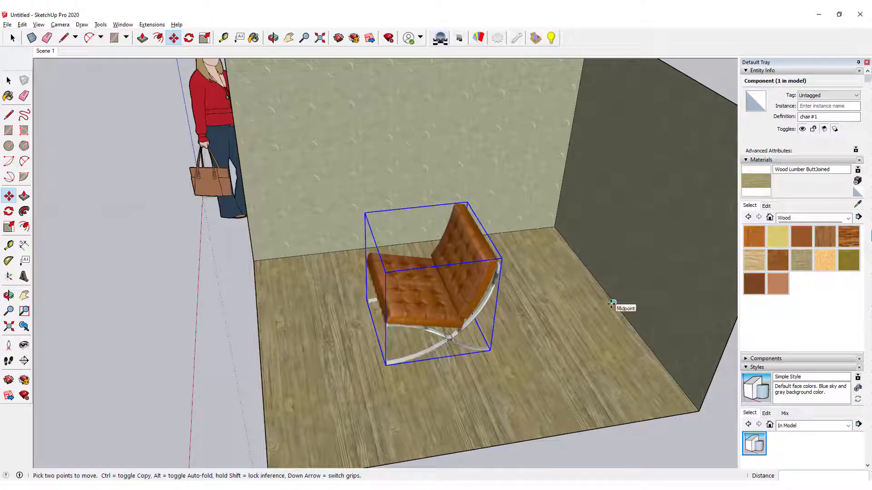
{"action": "middle_click_drag", "start_coordinate": [614, 303], "coordinate": [427, 332]}
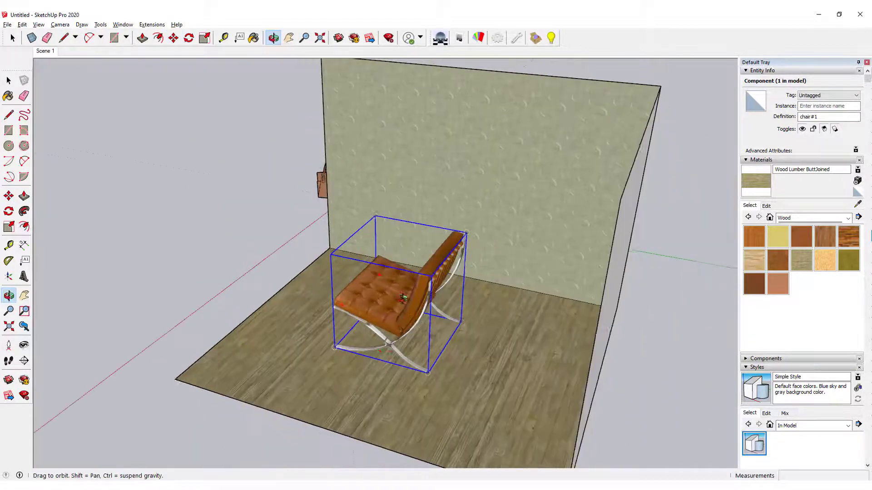
{"action": "scroll", "coordinate": [427, 329], "scroll_direction": "up", "scroll_amount": 1}
{"action": "scroll", "coordinate": [429, 326], "scroll_direction": "up", "scroll_amount": 2}
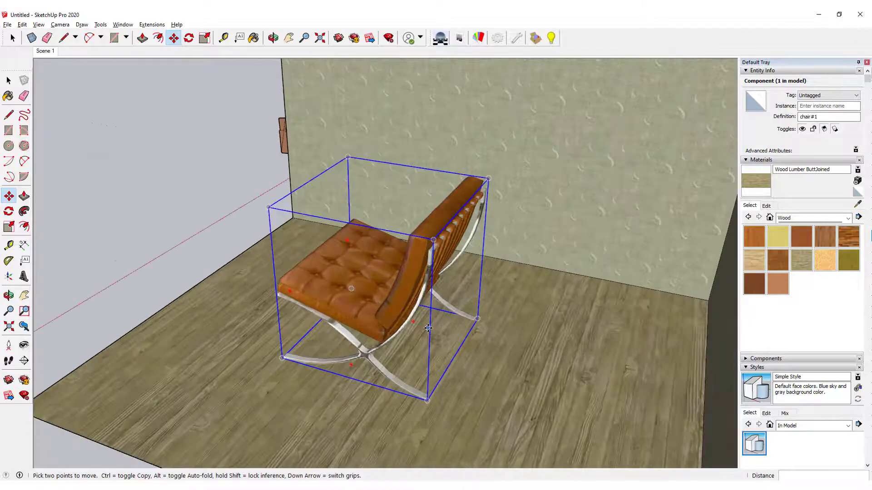
{"action": "scroll", "coordinate": [431, 322], "scroll_direction": "up", "scroll_amount": 2}
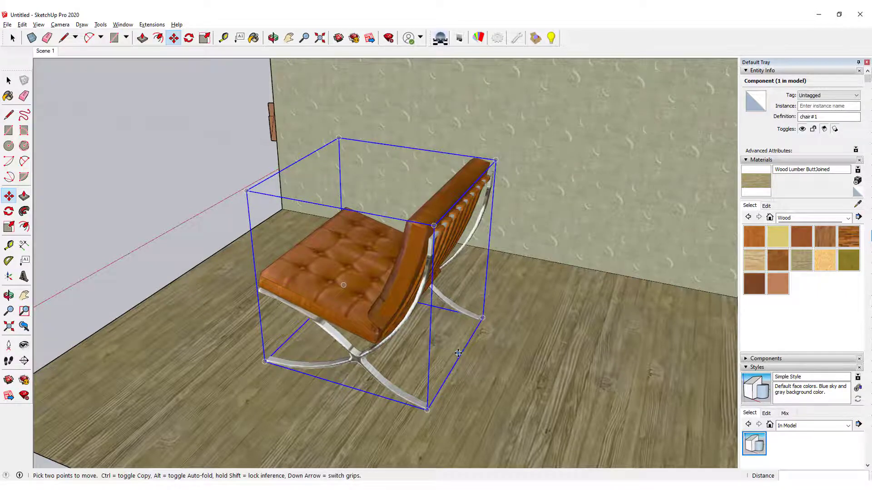
Switch to the Select tool and reselect the chair
{"action": "scroll", "coordinate": [618, 408], "scroll_direction": "down", "scroll_amount": 2}
{"action": "scroll", "coordinate": [591, 404], "scroll_direction": "down", "scroll_amount": 1}
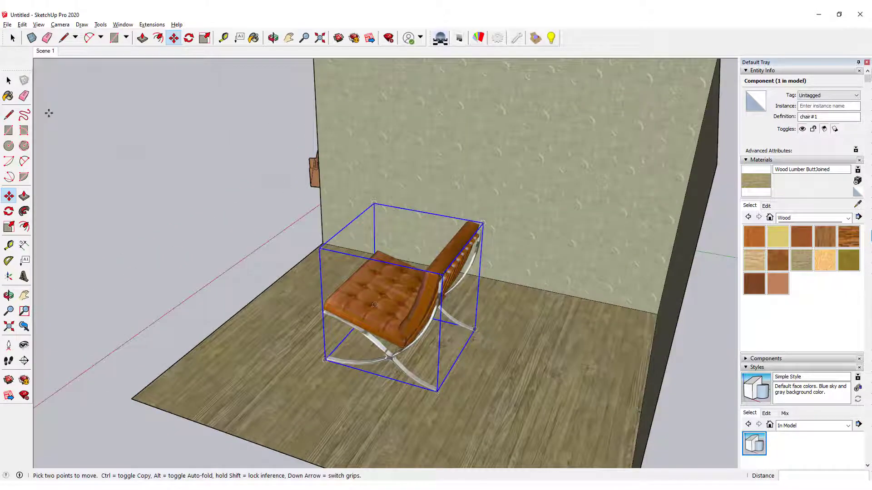
{"action": "left_click", "coordinate": [9, 81]}
{"action": "left_click", "coordinate": [145, 253]}
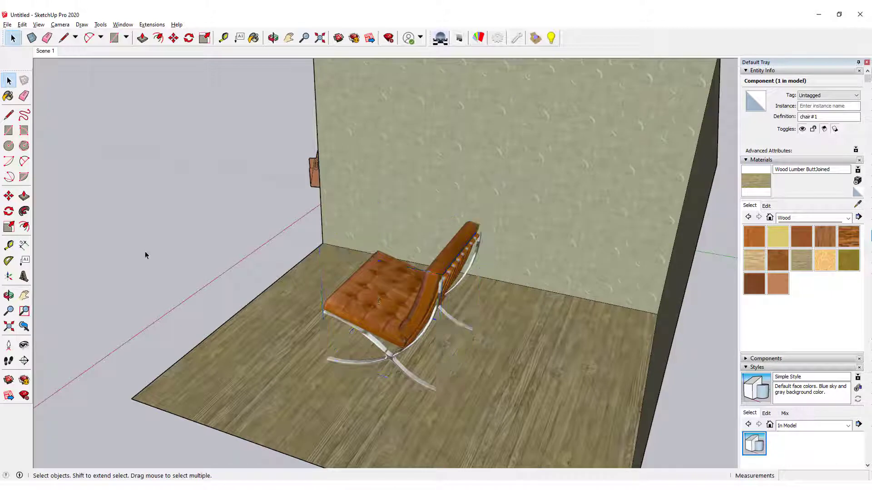
Reselect chair#1, zoom in, and cycle its Move grip points with Down Arrow
{"action": "left_click", "coordinate": [349, 293]}
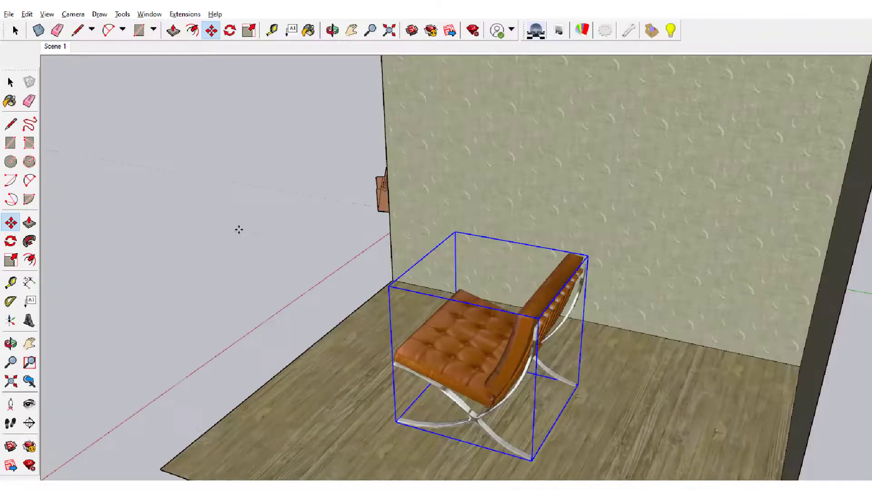
{"action": "mouse_move", "coordinate": [470, 334]}
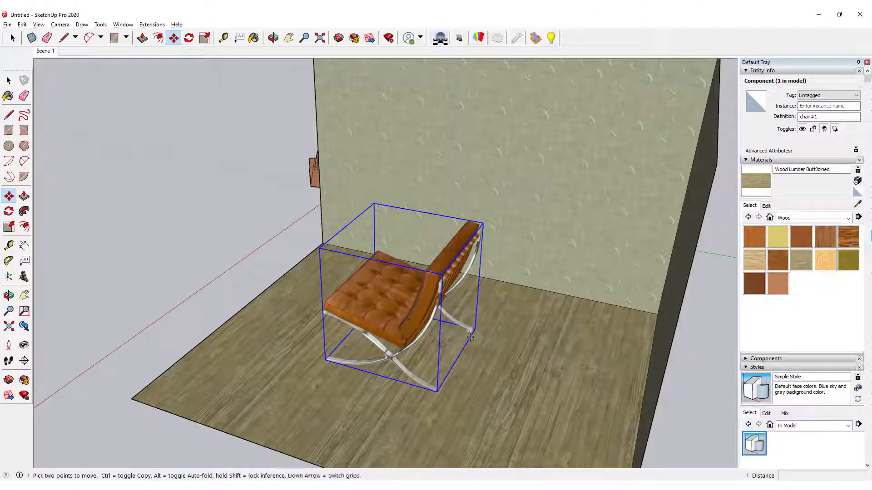
{"action": "scroll", "coordinate": [455, 364], "scroll_direction": "up", "scroll_amount": 2}
{"action": "scroll", "coordinate": [461, 352], "scroll_direction": "up", "scroll_amount": 2}
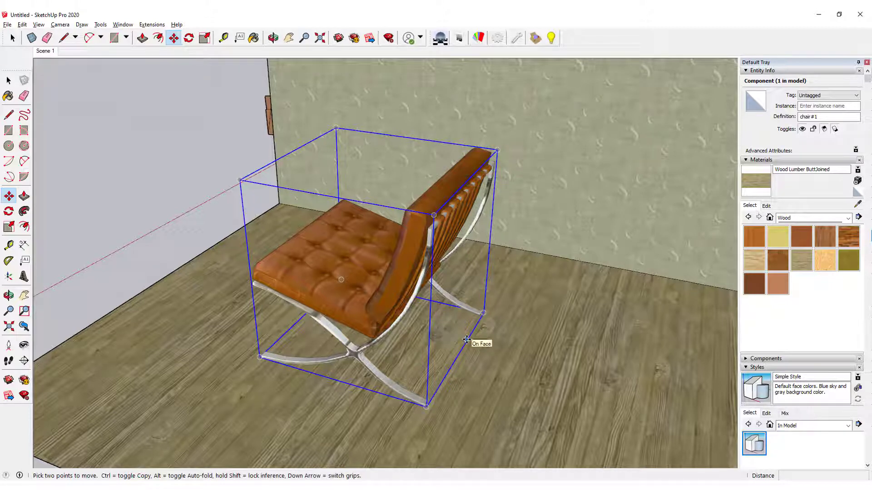
{"action": "key", "text": "Down"}
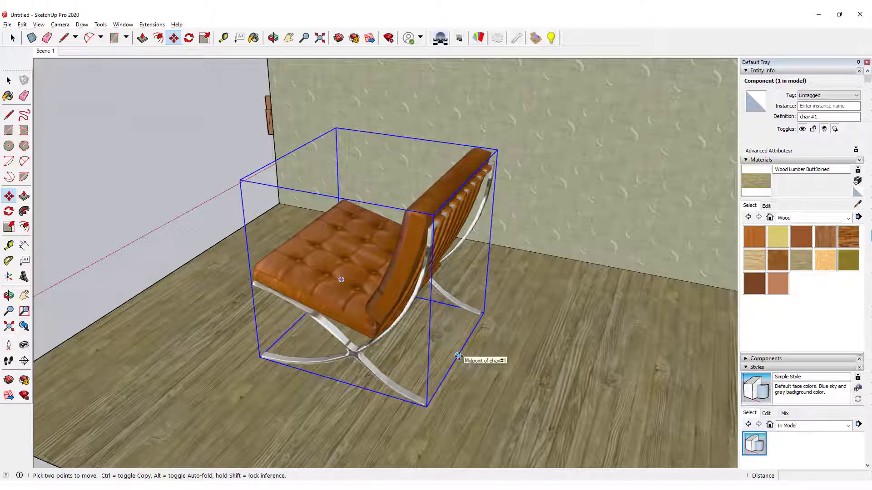
{"action": "mouse_move", "coordinate": [458, 356]}
{"action": "middle_mouse_down"}
{"action": "mouse_move", "coordinate": [590, 400]}
{"action": "mouse_move", "coordinate": [600, 391]}
{"action": "middle_mouse_up"}
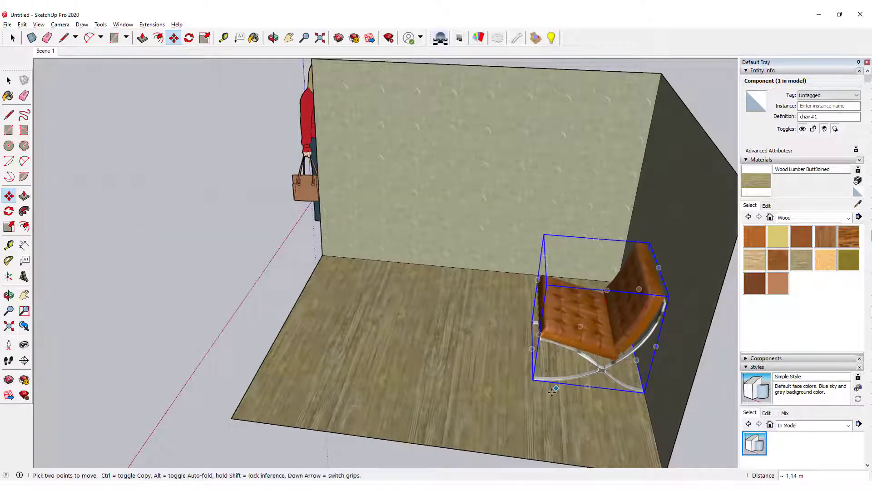
Orbit and zoom to look down over the room's back right corner
{"action": "middle_click_drag", "start_coordinate": [640, 364], "coordinate": [703, 398]}
{"action": "scroll", "coordinate": [647, 288], "scroll_direction": "up", "scroll_amount": 2}
{"action": "scroll", "coordinate": [647, 288], "scroll_direction": "up", "scroll_amount": 2}
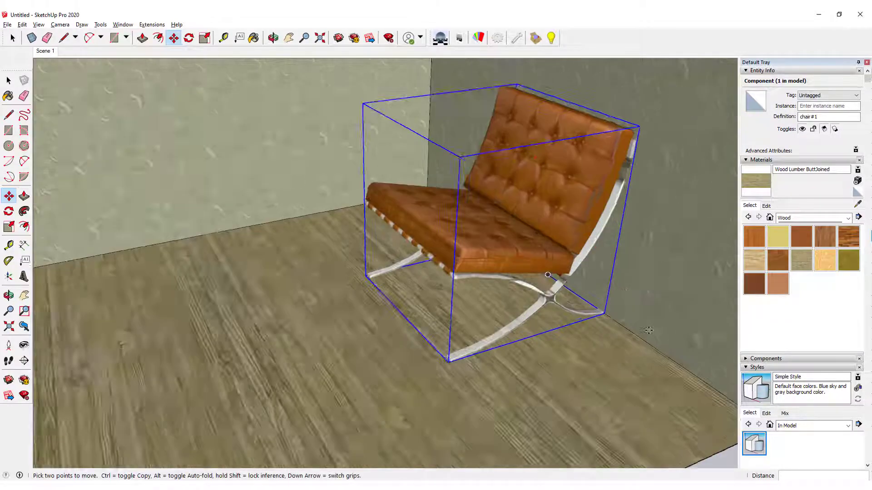
{"action": "scroll", "coordinate": [647, 288], "scroll_direction": "up", "scroll_amount": 2}
{"action": "mouse_move", "coordinate": [647, 288]}
{"action": "middle_mouse_down"}
{"action": "mouse_move", "coordinate": [636, 269]}
{"action": "mouse_move", "coordinate": [671, 383]}
{"action": "mouse_move", "coordinate": [389, 415]}
{"action": "mouse_move", "coordinate": [622, 303]}
{"action": "mouse_move", "coordinate": [586, 257]}
{"action": "mouse_move", "coordinate": [586, 232]}
{"action": "middle_mouse_up"}
{"action": "scroll", "coordinate": [637, 269], "scroll_direction": "down", "scroll_amount": 2}
Reactivate Move (M) and bring the chair into the corner against the back wall
{"action": "key", "text": "m"}
{"action": "scroll", "coordinate": [586, 220], "scroll_direction": "up", "scroll_amount": 2}
{"action": "scroll", "coordinate": [570, 210], "scroll_direction": "up", "scroll_amount": 2}
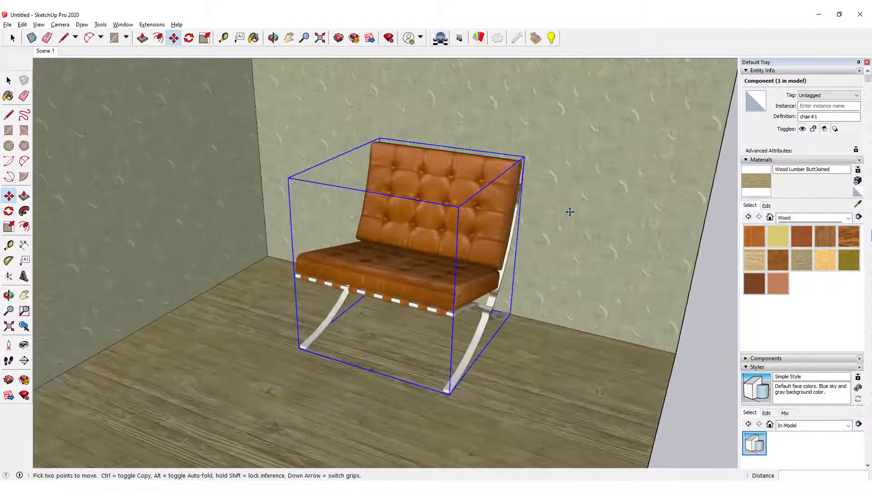
{"action": "scroll", "coordinate": [520, 242], "scroll_direction": "down", "scroll_amount": 1}
{"action": "middle_click_drag", "start_coordinate": [520, 243], "coordinate": [460, 230]}
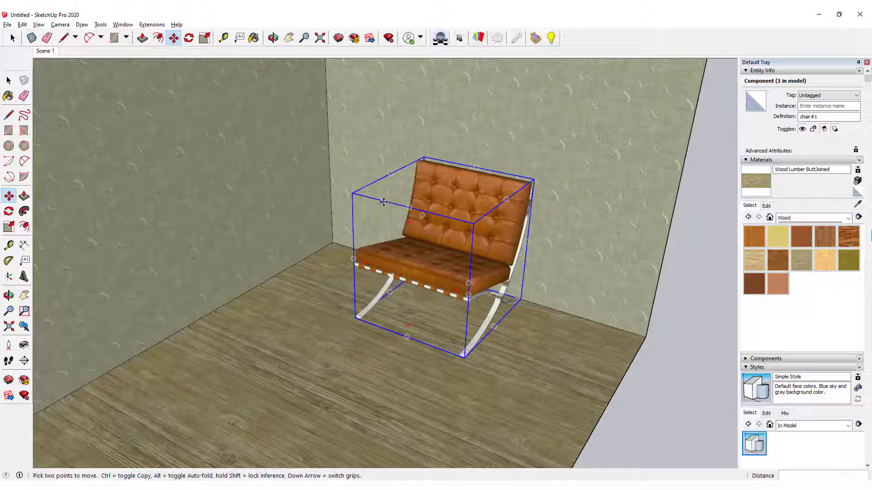
Cycle the chair's Move grips to face centres and orbit until the side wall faces head-on
{"action": "key", "text": "Down"}
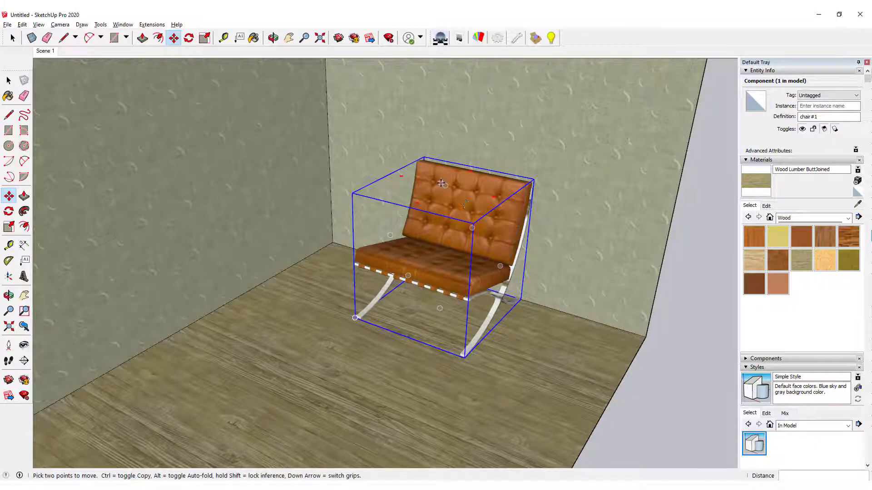
{"action": "mouse_move", "coordinate": [478, 214]}
{"action": "middle_mouse_down"}
{"action": "mouse_move", "coordinate": [349, 228]}
{"action": "mouse_move", "coordinate": [389, 200]}
{"action": "middle_mouse_up"}
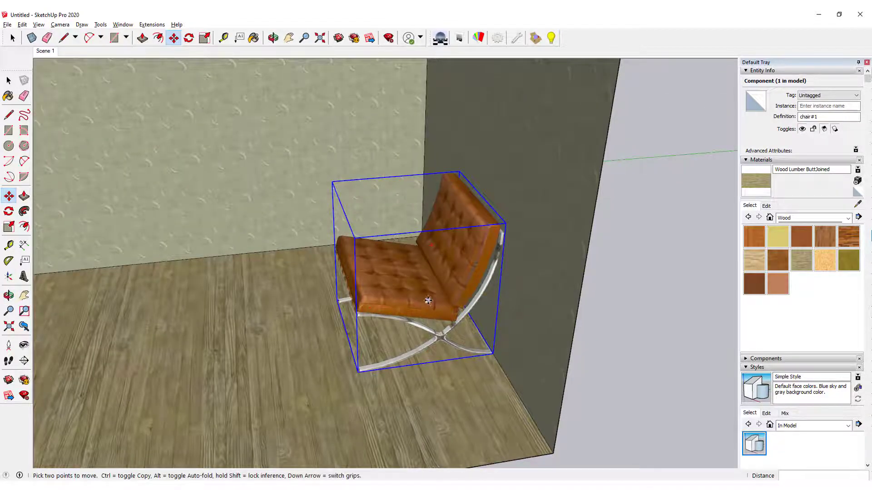
{"action": "mouse_move", "coordinate": [423, 302]}
{"action": "middle_mouse_down"}
{"action": "mouse_move", "coordinate": [378, 258]}
{"action": "mouse_move", "coordinate": [370, 230]}
{"action": "middle_mouse_up"}
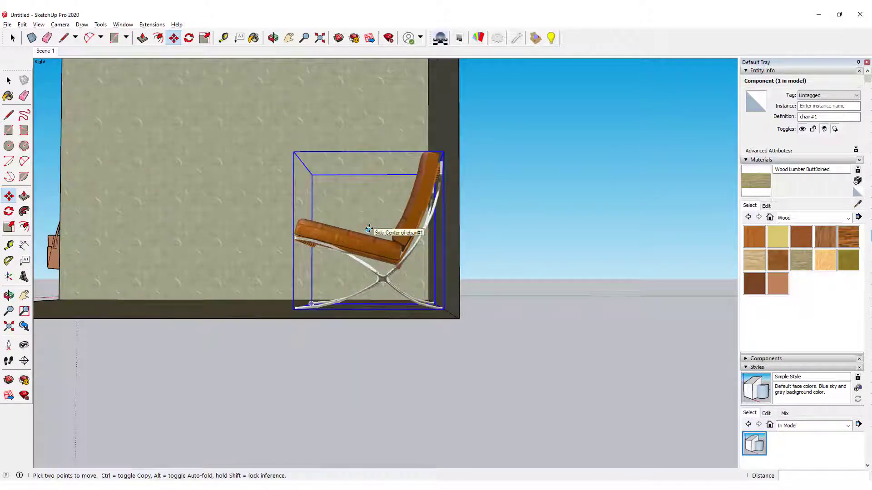
Orbit back from the side view to perspective and zoom in over the chair
{"action": "middle_click_drag", "start_coordinate": [440, 235], "coordinate": [426, 282]}
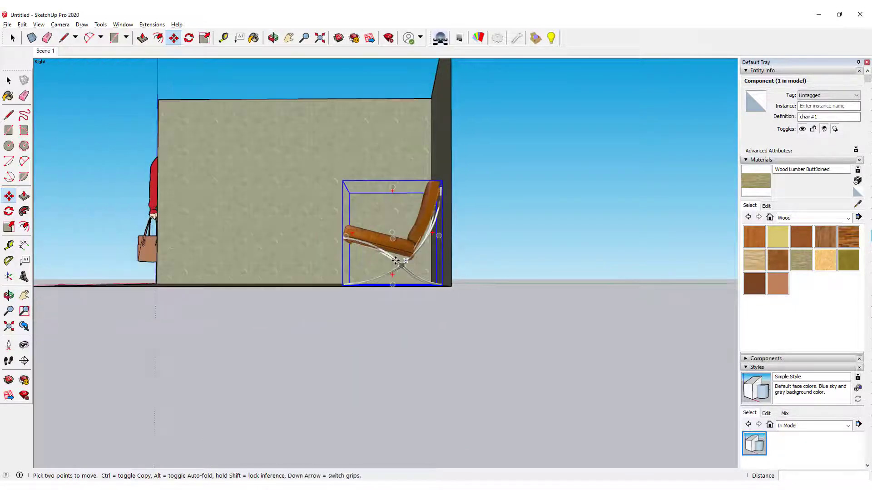
{"action": "scroll", "coordinate": [437, 303], "scroll_direction": "up", "scroll_amount": 1}
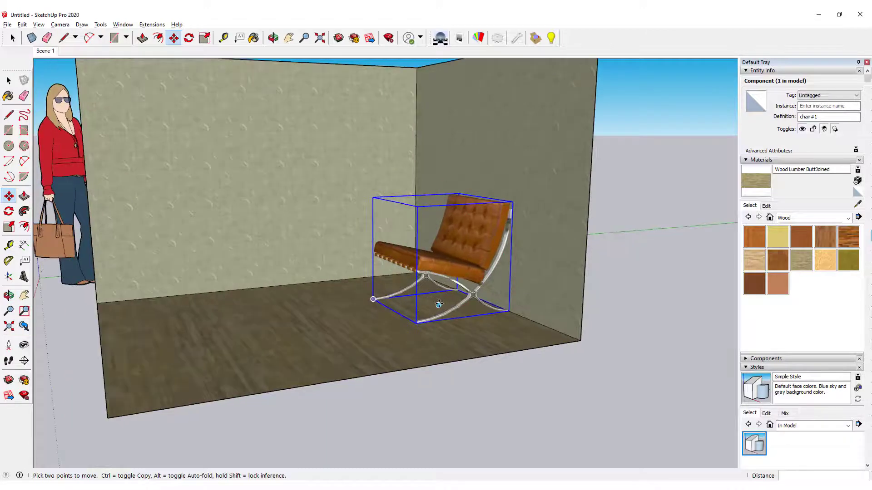
{"action": "scroll", "coordinate": [435, 295], "scroll_direction": "up", "scroll_amount": 1}
{"action": "scroll", "coordinate": [432, 286], "scroll_direction": "up", "scroll_amount": 1}
{"action": "scroll", "coordinate": [430, 274], "scroll_direction": "up", "scroll_amount": 1}
{"action": "middle_click_drag", "start_coordinate": [429, 274], "coordinate": [508, 272]}
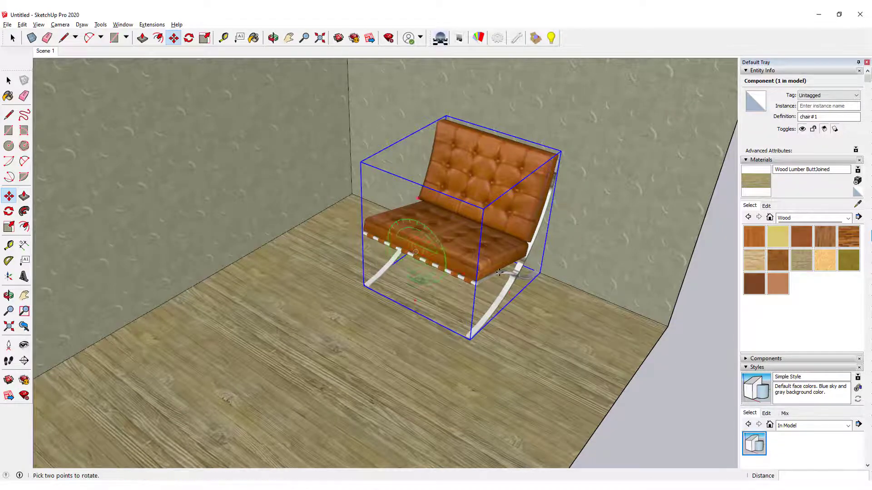
Rotate the chair to face diagonally out of the corner, then cycle its Move grip points
{"action": "middle_click_drag", "start_coordinate": [415, 252], "coordinate": [359, 167]}
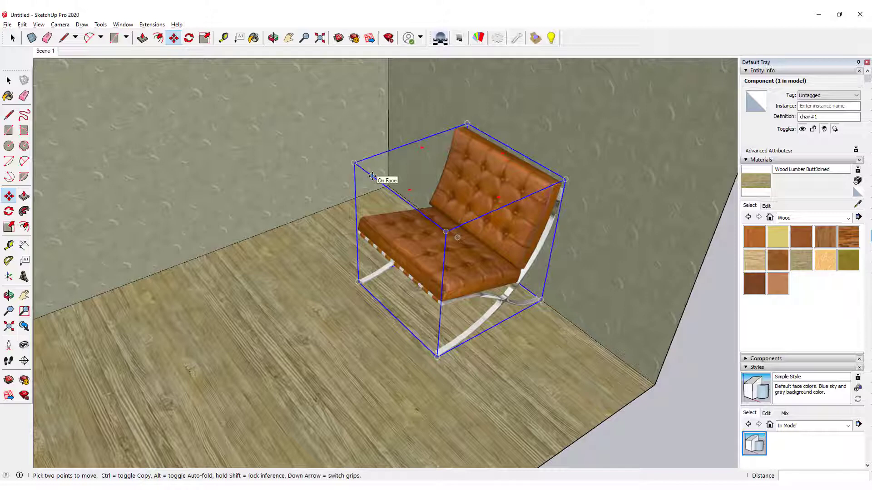
{"action": "key", "text": "Down"}
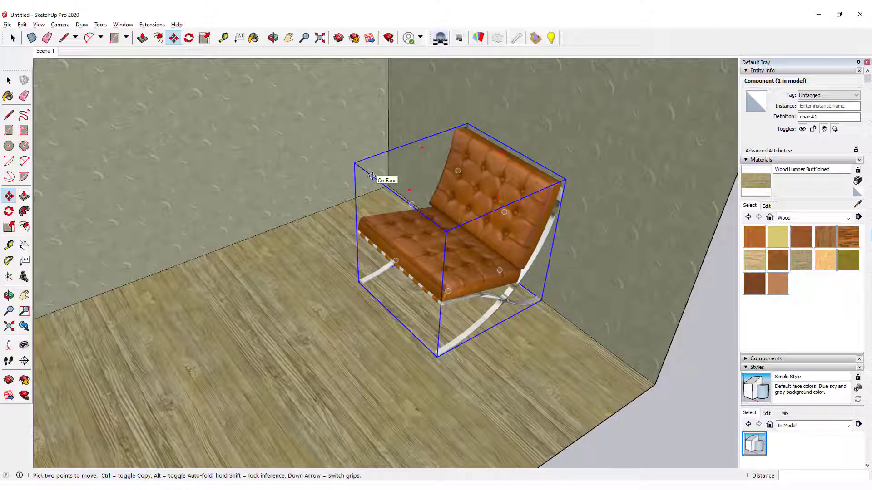
{"action": "key", "text": "Down"}
{"action": "key", "text": "Down"}
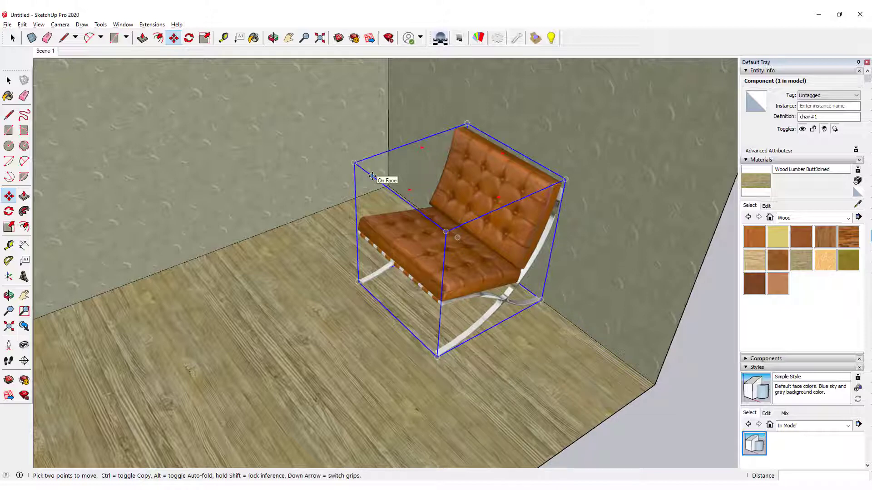